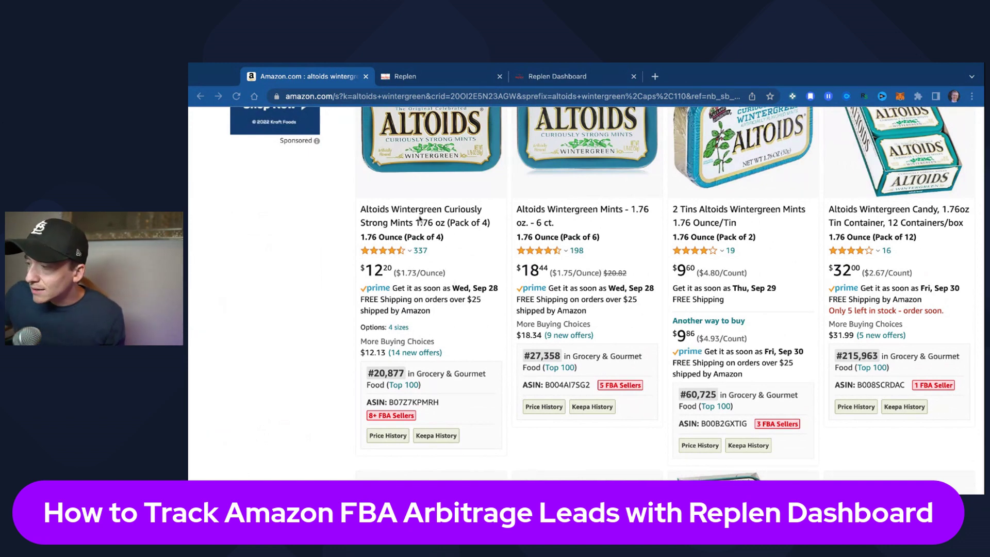
Copy the Altoids Wintergreen 4-pack ASIN from Amazon and switch back to the Replen inventory grid
{"action": "left_click", "coordinate": [417, 402]}
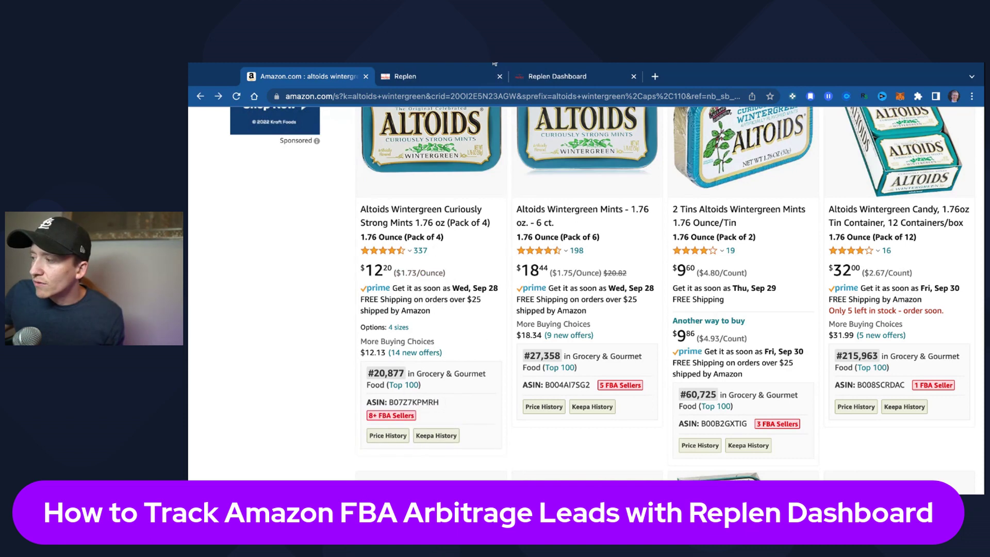
{"action": "left_click", "coordinate": [460, 82]}
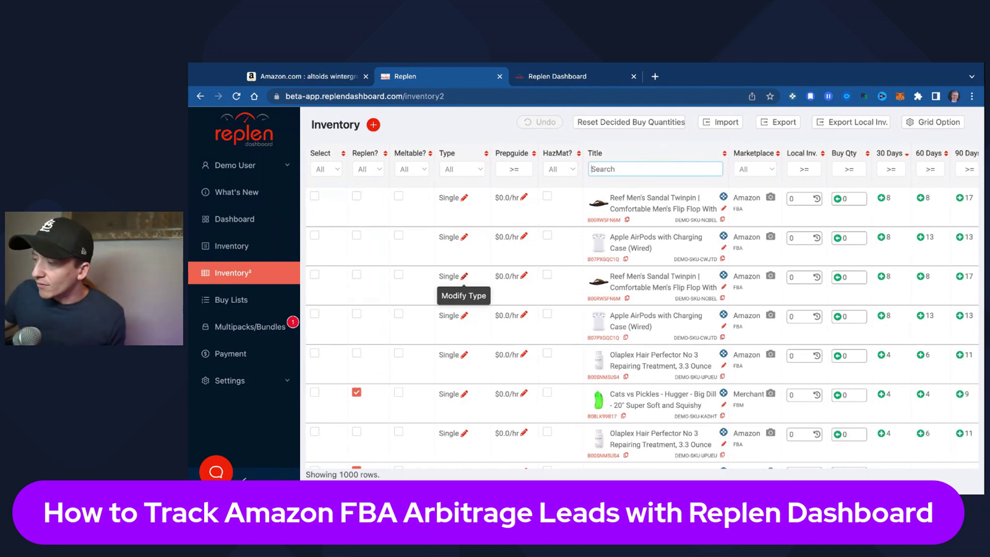
{"action": "scroll", "coordinate": [642, 309], "scroll_direction": "right", "scroll_amount": 3}
Review the inventory grid columns, then start a new product entry with Add Product
{"action": "scroll", "coordinate": [642, 310], "scroll_direction": "right", "scroll_amount": 3}
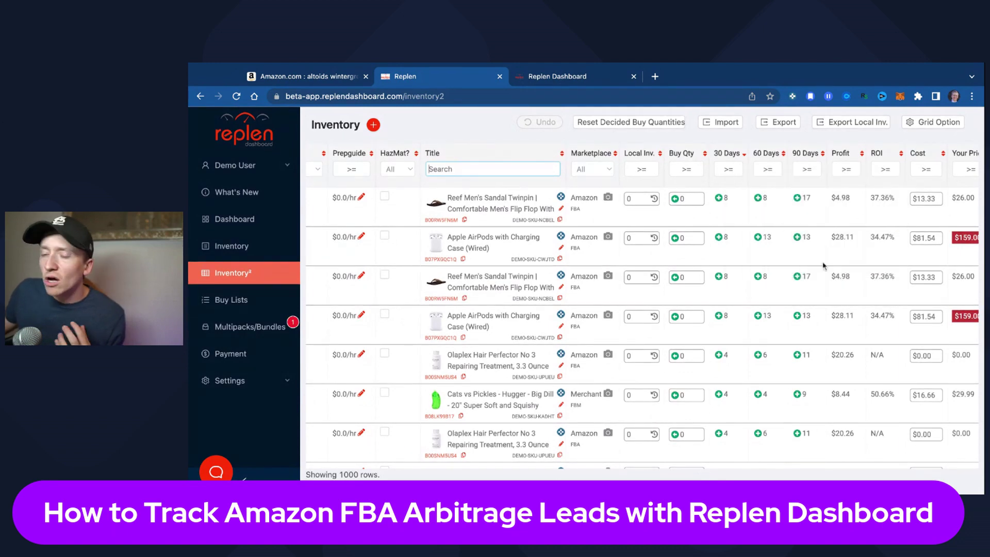
{"action": "scroll", "coordinate": [672, 271], "scroll_direction": "left", "scroll_amount": 5}
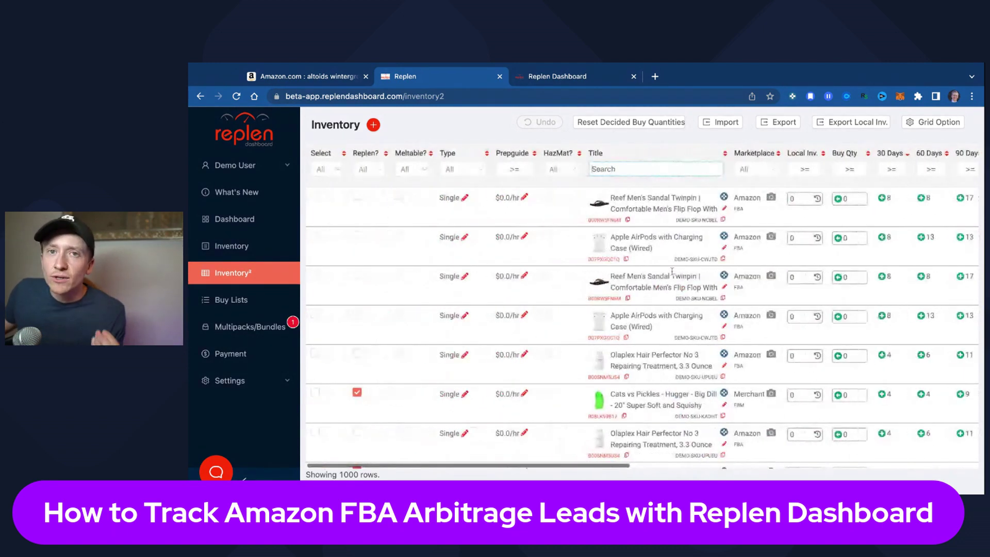
{"action": "left_click", "coordinate": [374, 126]}
Paste the first two Altoids ASINs, B07Z7KPMRH and B004AI7SG2, into the ASIN box
{"action": "left_click", "coordinate": [492, 240]}
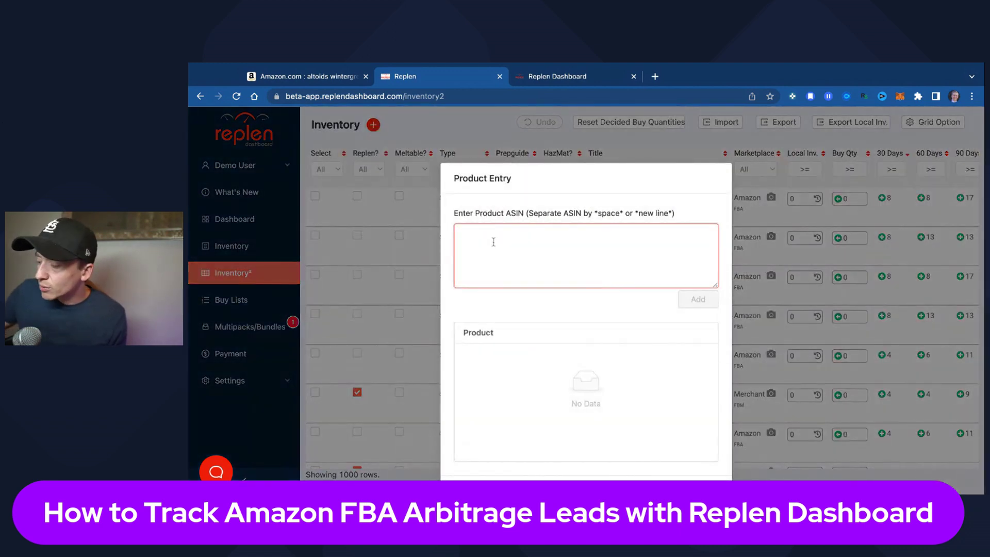
{"action": "type", "text": "B07Z7KPMRH"}
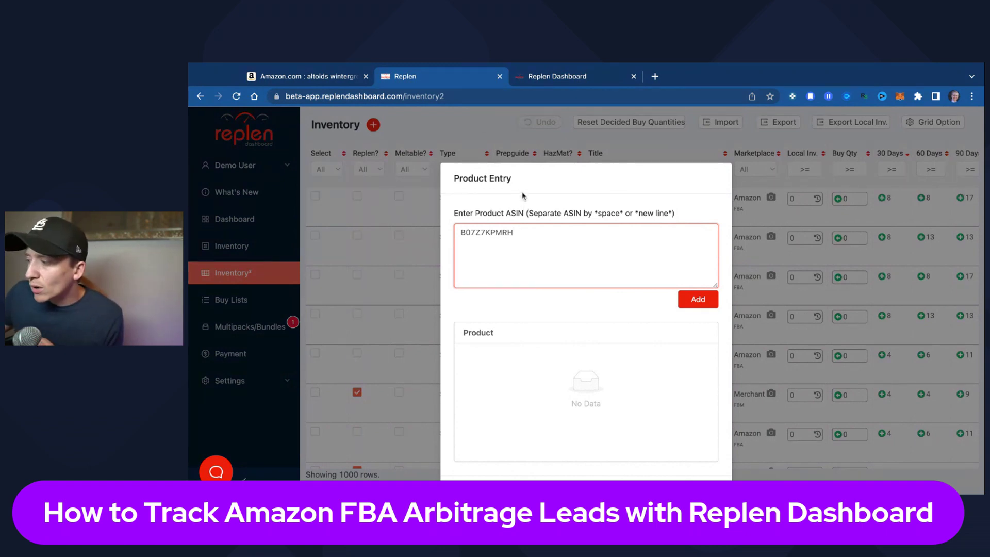
{"action": "left_click", "coordinate": [325, 78]}
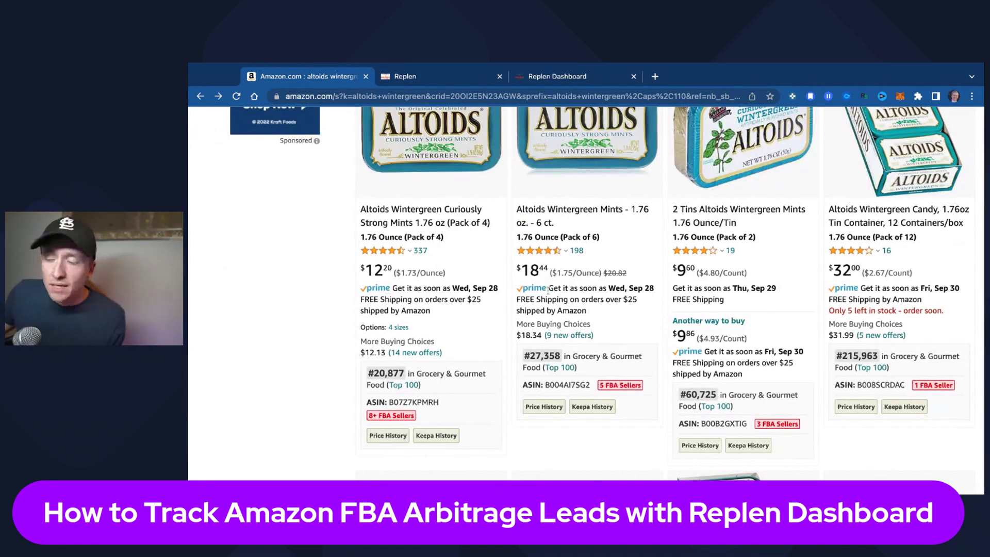
{"action": "left_click", "coordinate": [470, 78]}
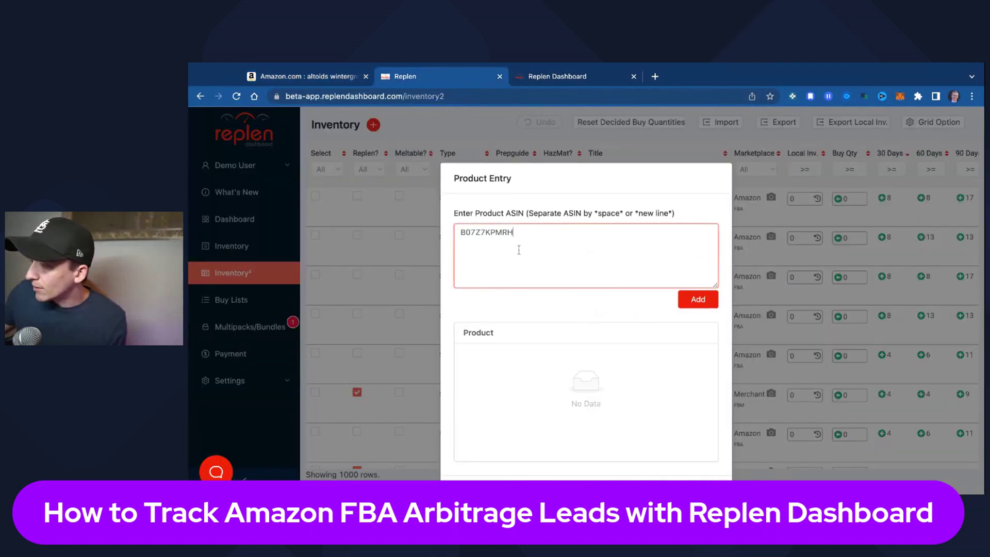
{"action": "type", "text": "B004AI7SG2"}
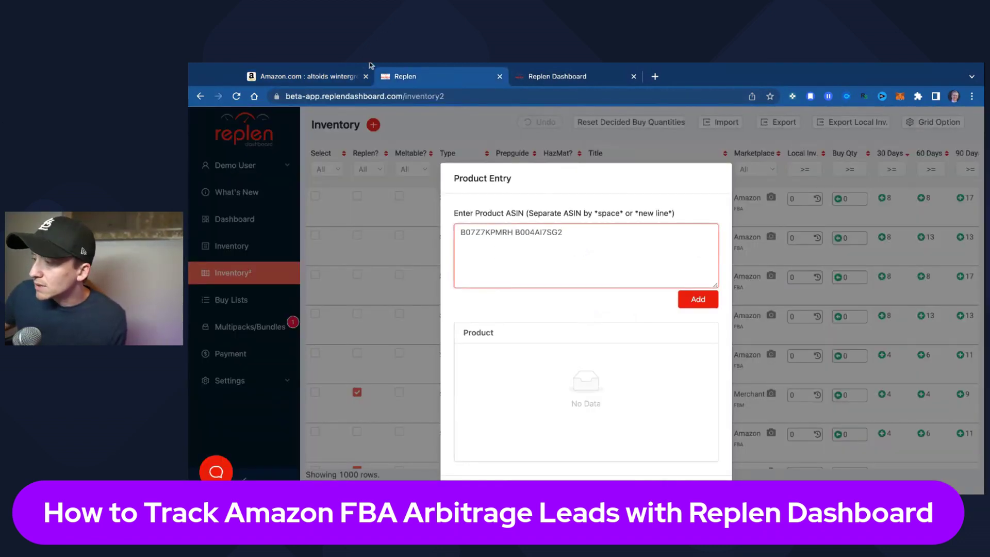
Paste ASINs B00B2GXTIG and B008SCRDAC, then add all four Altoids ASINs as products
{"action": "left_click", "coordinate": [320, 79]}
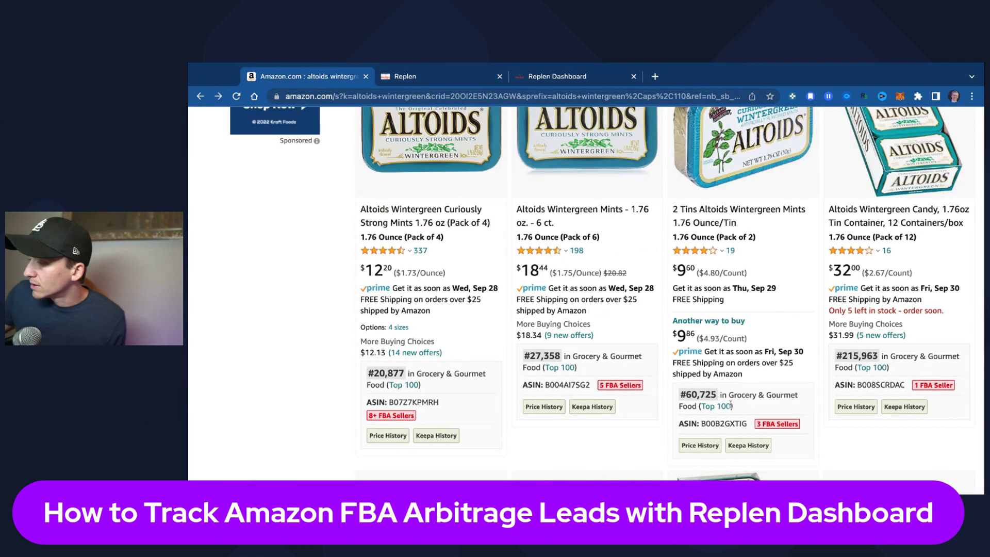
{"action": "left_click", "coordinate": [444, 79]}
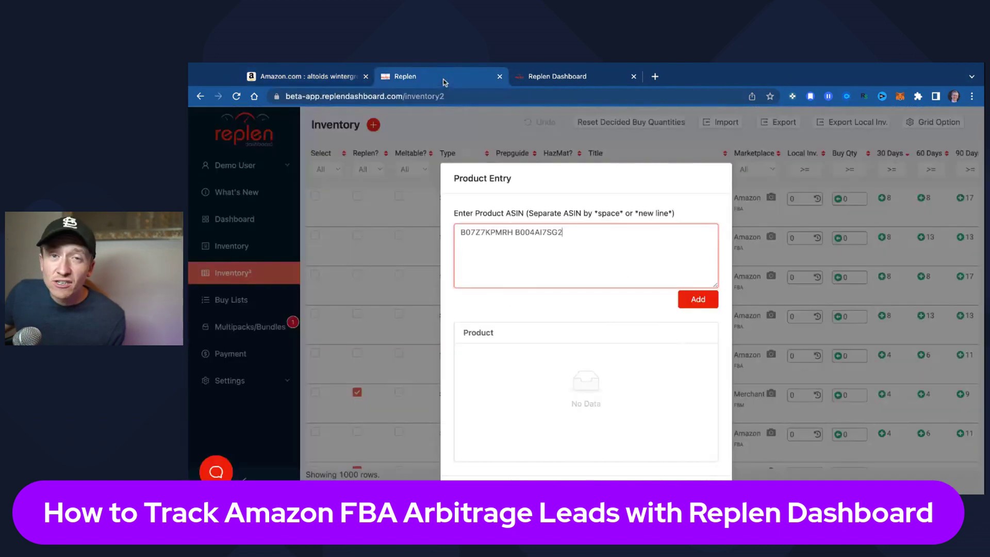
{"action": "type", "text": "B00B2GXTIG"}
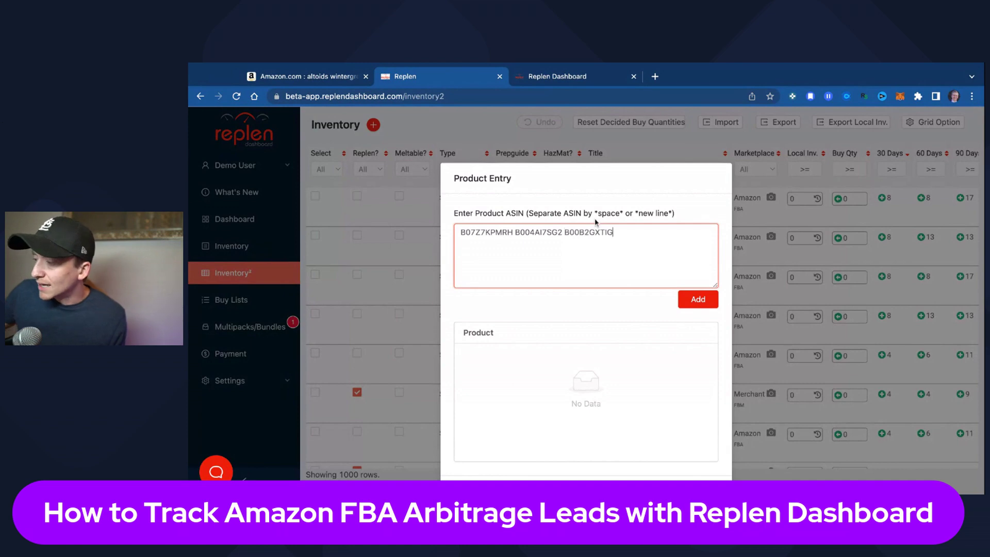
{"action": "left_click", "coordinate": [343, 77]}
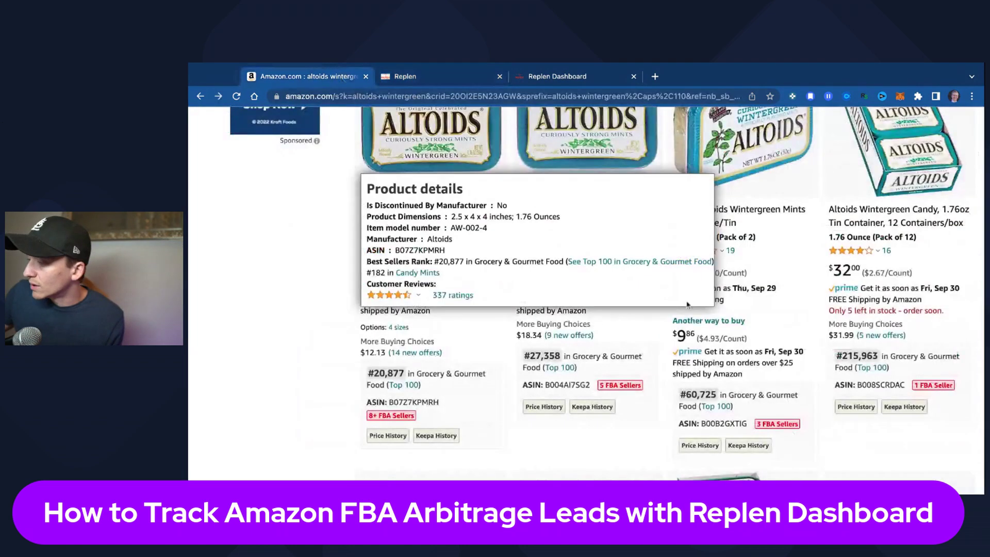
{"action": "mouse_move", "coordinate": [900, 405]}
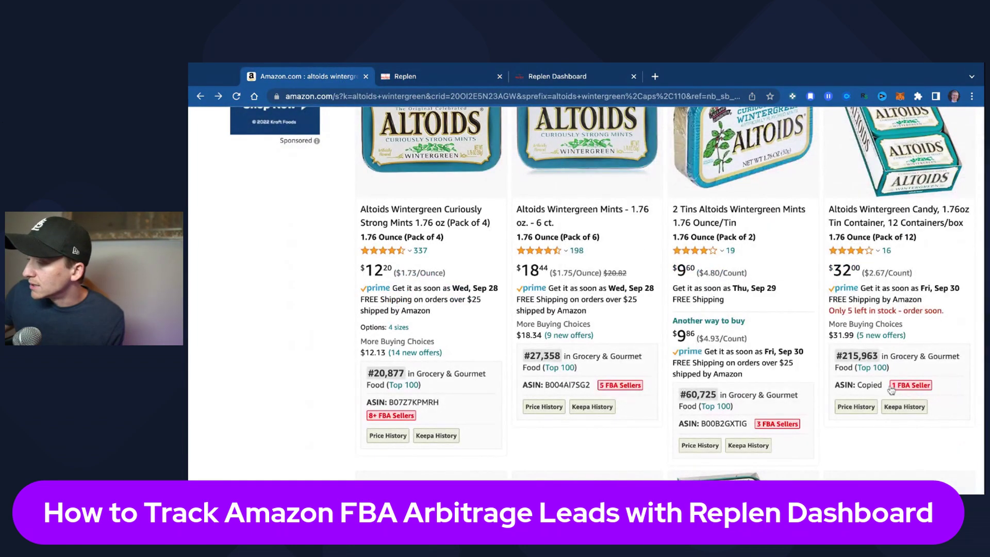
{"action": "left_click", "coordinate": [469, 78]}
{"action": "type", "text": "B008SCRDAC"}
{"action": "left_click", "coordinate": [698, 299]}
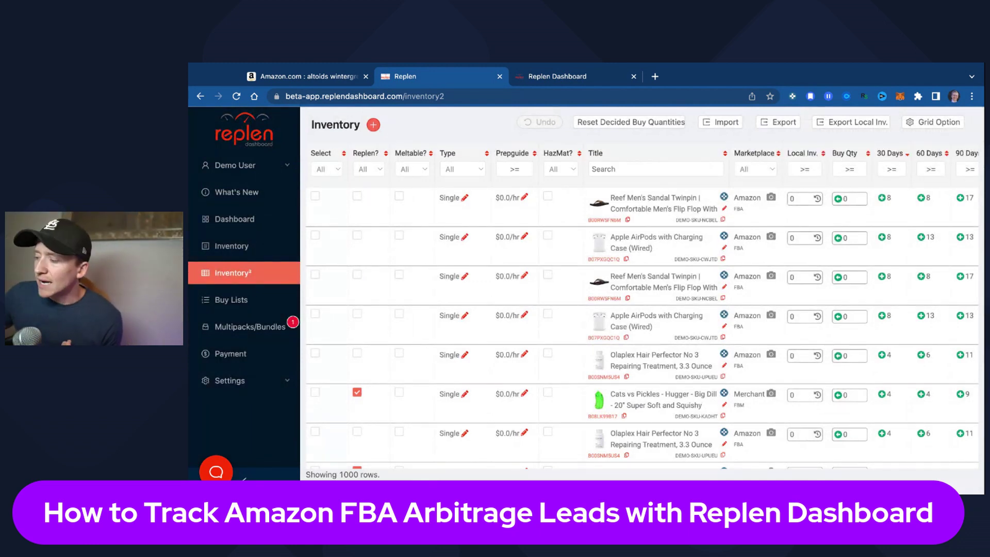
Reload the Inventory² grid via the old Inventory page, staying past the bundles prompt, now showing 504 products
{"action": "left_click", "coordinate": [242, 248]}
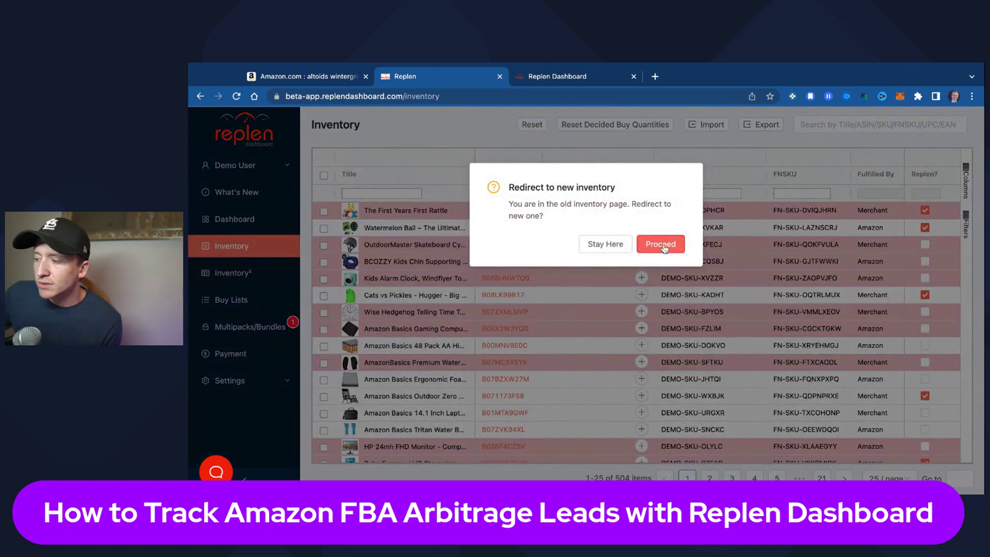
{"action": "left_click", "coordinate": [665, 248]}
{"action": "left_click", "coordinate": [616, 231]}
{"action": "left_click", "coordinate": [616, 169]}
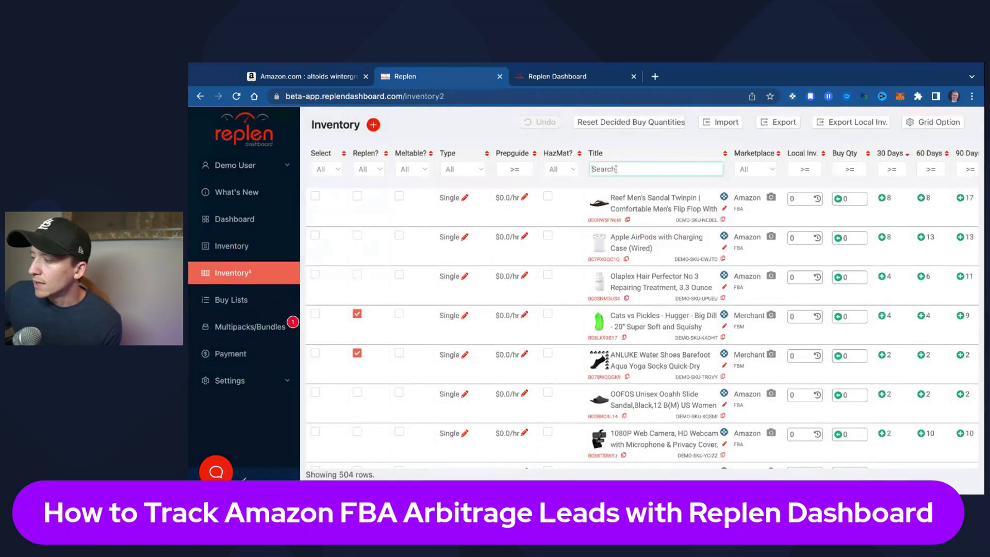
Filter the inventory by title 'alto' and scroll right to the Cost and price columns
{"action": "type", "text": "altoid"}
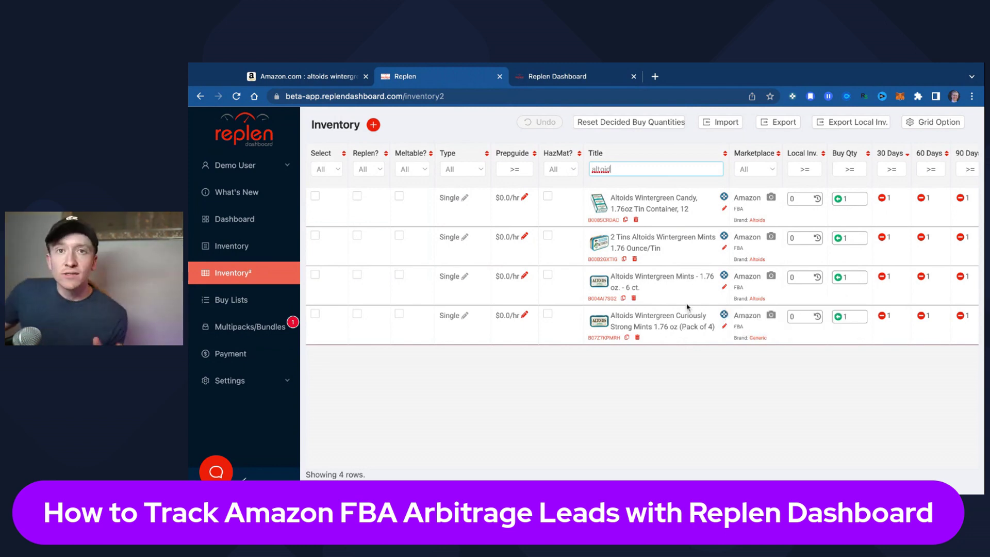
{"action": "scroll", "coordinate": [650, 283], "scroll_direction": "right", "scroll_amount": 3}
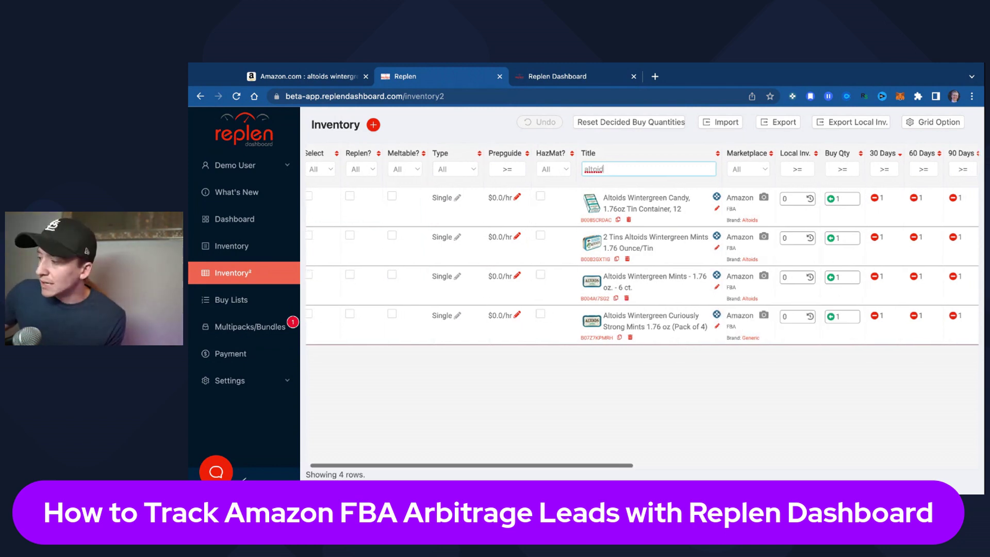
{"action": "scroll", "coordinate": [650, 283], "scroll_direction": "right", "scroll_amount": 1}
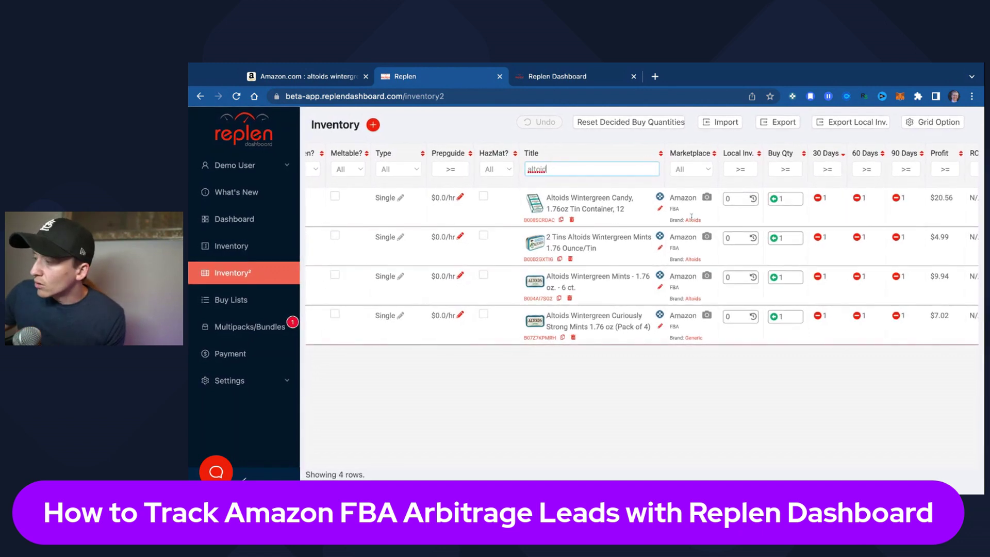
{"action": "scroll", "coordinate": [703, 219], "scroll_direction": "right", "scroll_amount": 3}
{"action": "scroll", "coordinate": [703, 218], "scroll_direction": "right", "scroll_amount": 10}
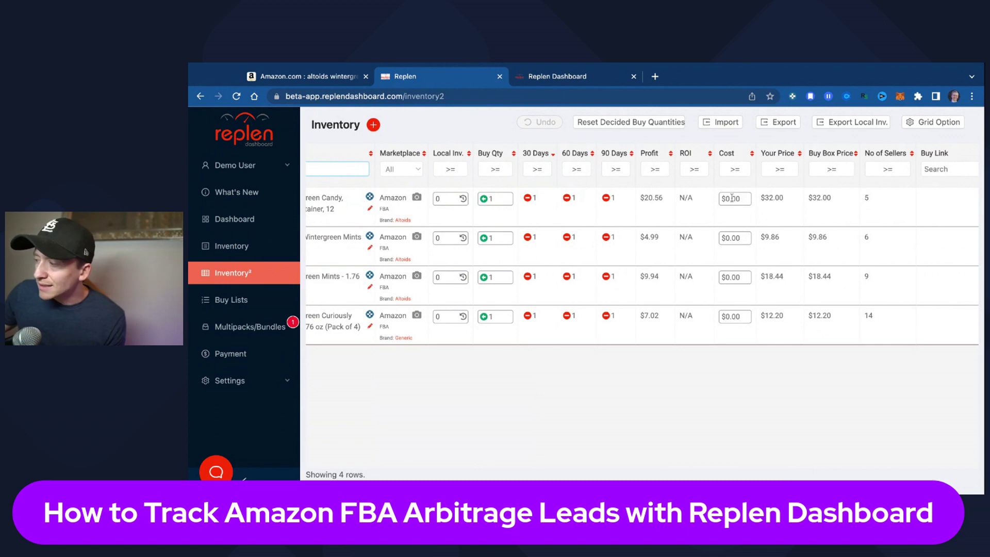
Enter costs: 2 Tins $2, Mints 6 ct $6, Curiously Strong $4, Candy 12-pack $12
{"action": "scroll", "coordinate": [750, 248], "scroll_direction": "left", "scroll_amount": 3}
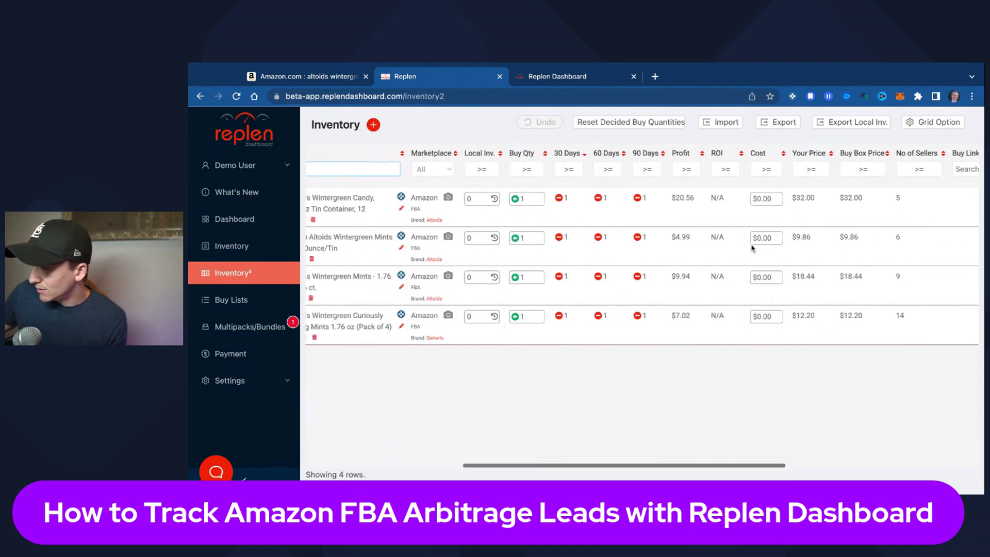
{"action": "left_click", "coordinate": [789, 238]}
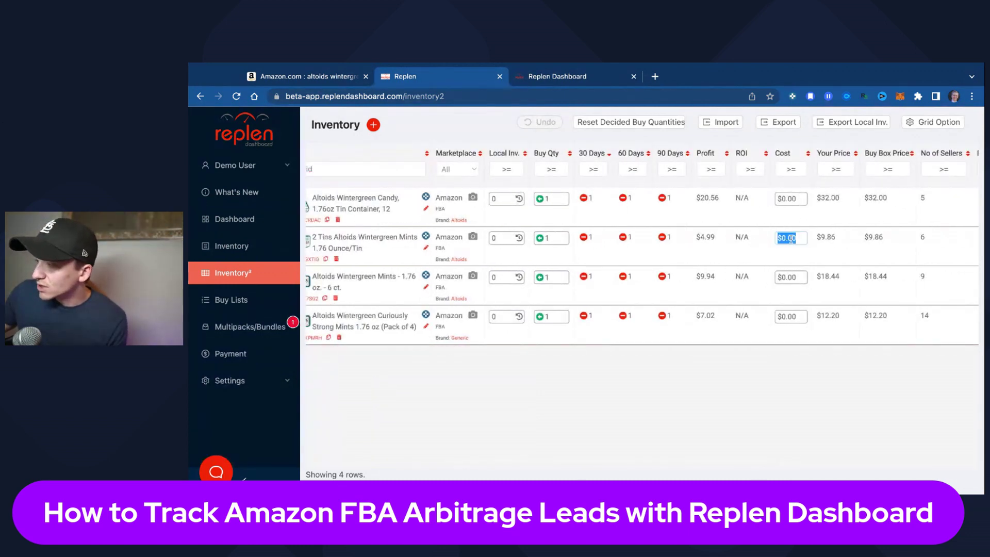
{"action": "type", "text": "2"}
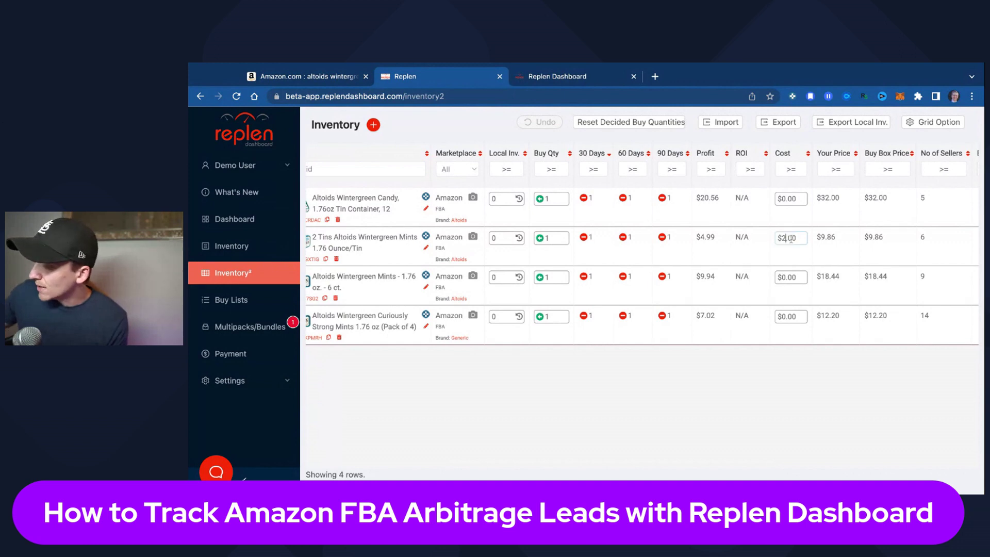
{"action": "left_click", "coordinate": [789, 279]}
{"action": "type", "text": "6"}
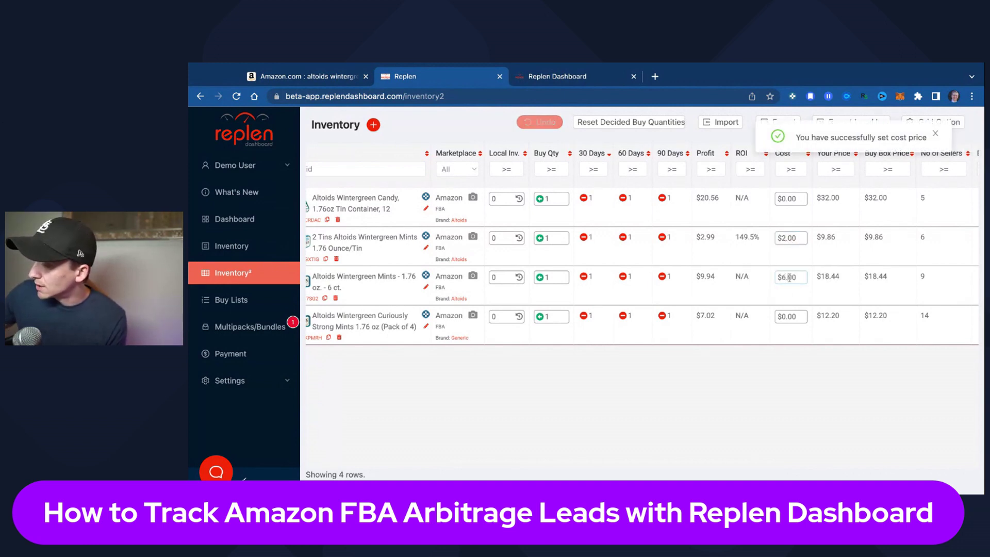
{"action": "left_click", "coordinate": [789, 314]}
{"action": "type", "text": "4"}
{"action": "left_click", "coordinate": [787, 198]}
{"action": "type", "text": "10"}
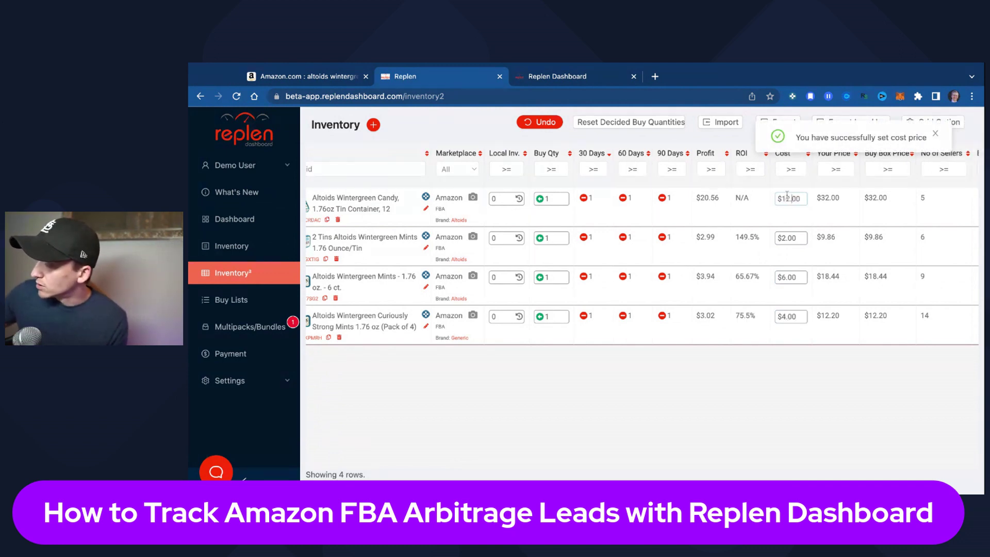
{"action": "left_click", "coordinate": [811, 221]}
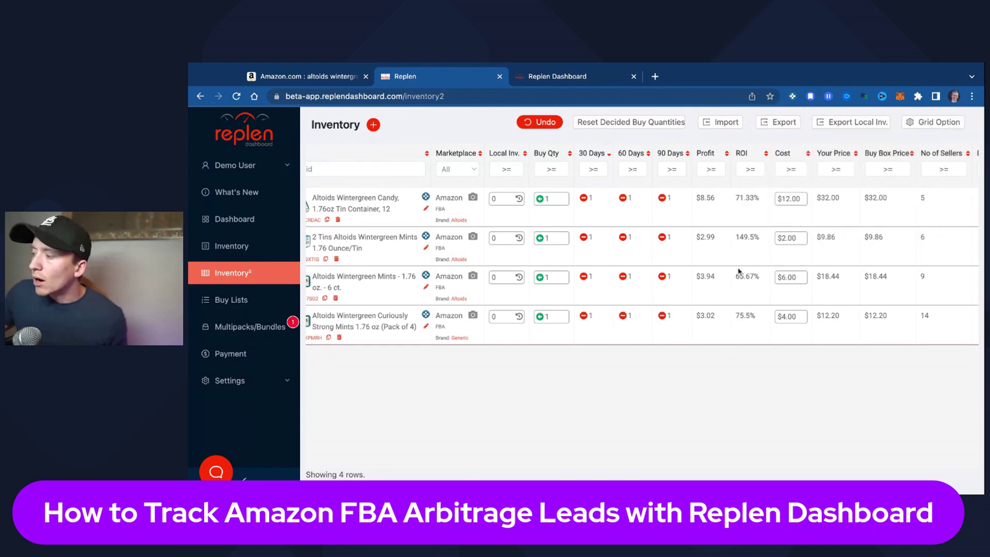
{"action": "mouse_move", "coordinate": [752, 322]}
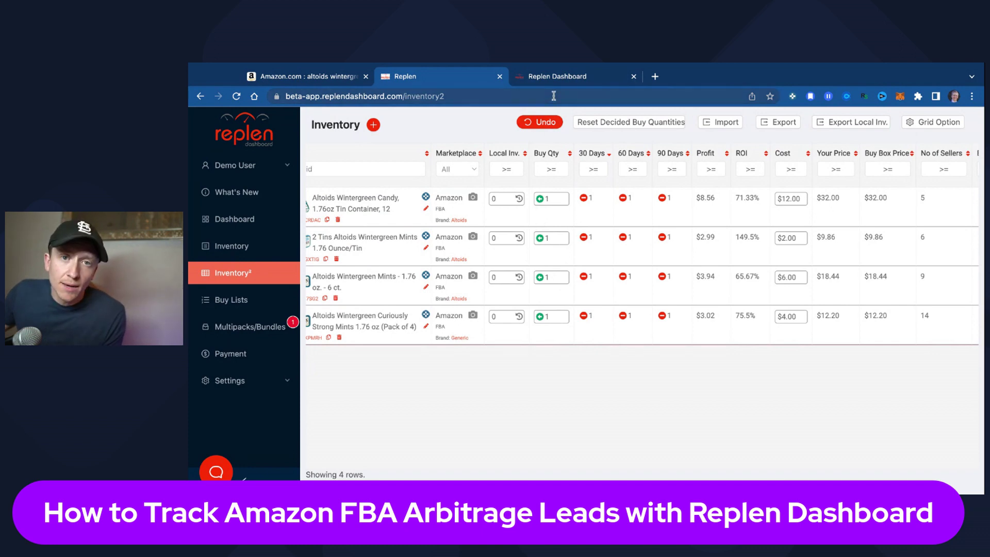
Enter buy quantities: Candy 12-pack 4, Curiously Strong 5, Mints 6 ct 6, 2 Tins 2
{"action": "left_click", "coordinate": [559, 195]}
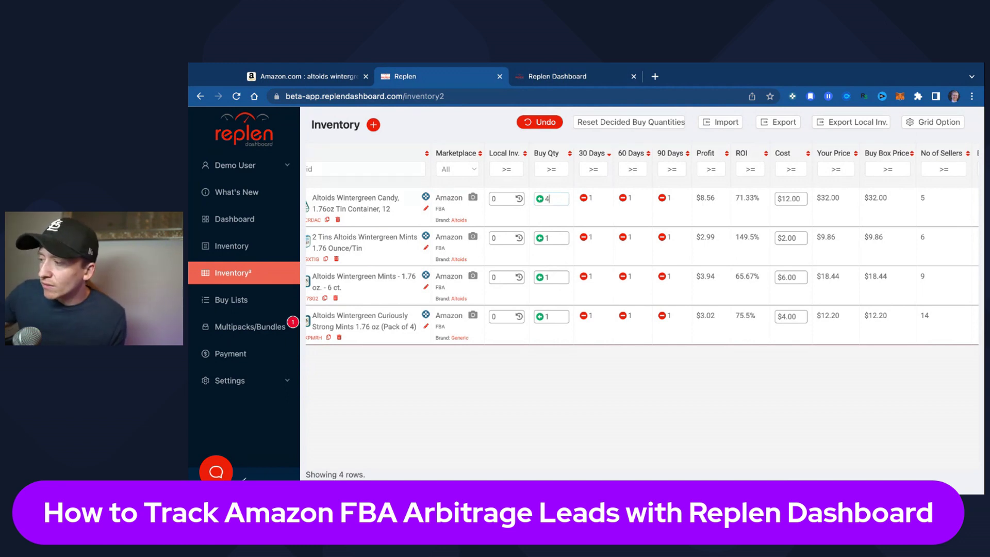
{"action": "left_click", "coordinate": [554, 236]}
{"action": "type", "text": "2"}
{"action": "left_click", "coordinate": [551, 276]}
{"action": "type", "text": "5"}
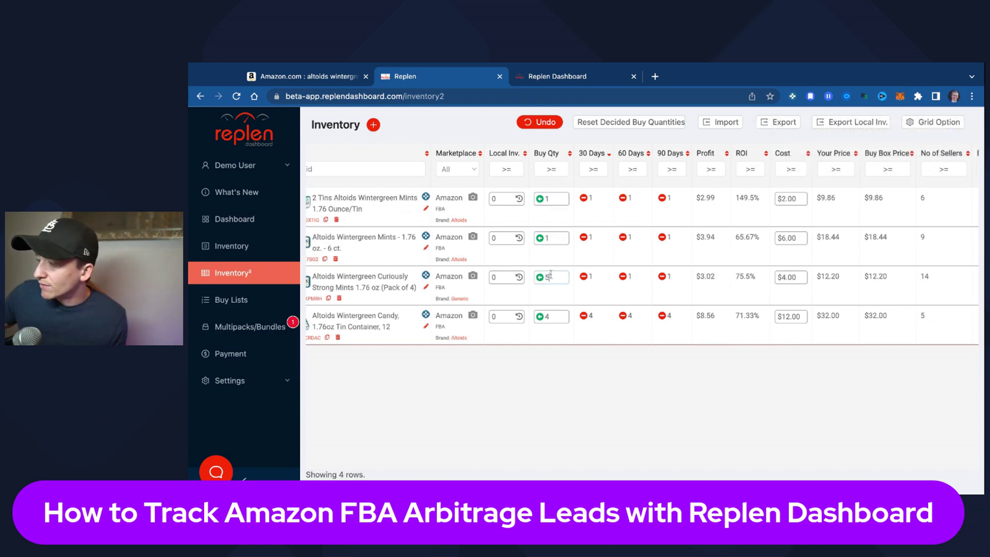
{"action": "left_click", "coordinate": [556, 238]}
{"action": "type", "text": "6"}
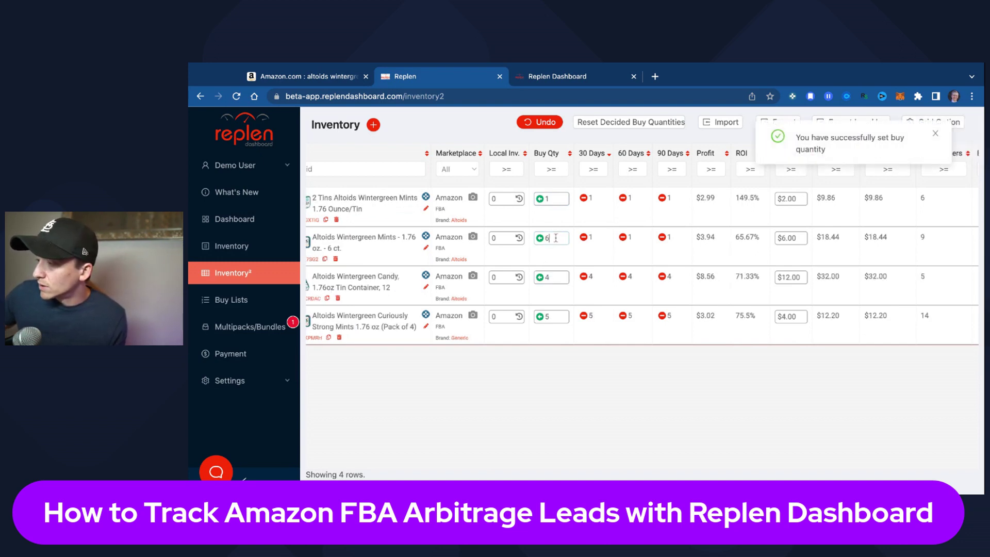
{"action": "left_click", "coordinate": [554, 198]}
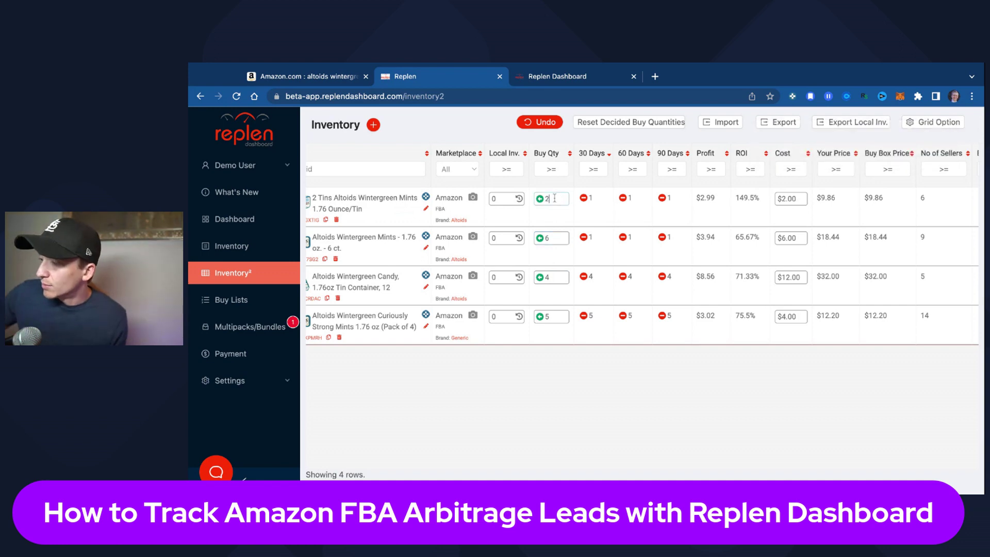
{"action": "type", "text": "2"}
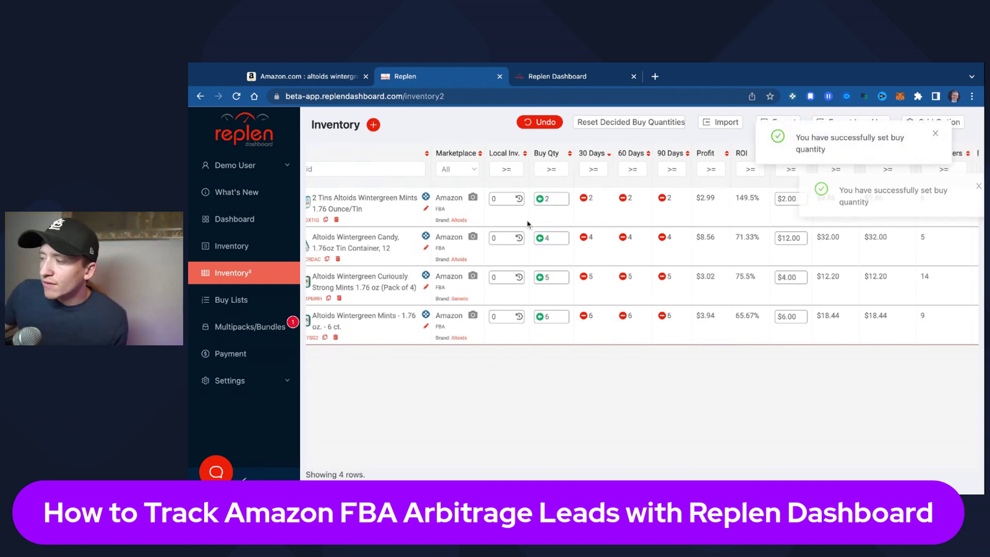
{"action": "left_click", "coordinate": [583, 80]}
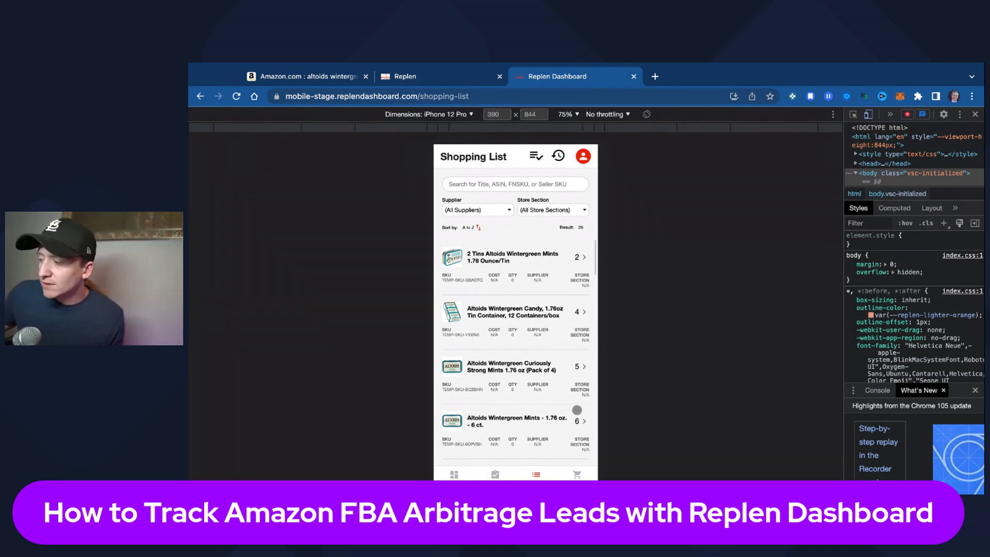
{"action": "left_click", "coordinate": [550, 271]}
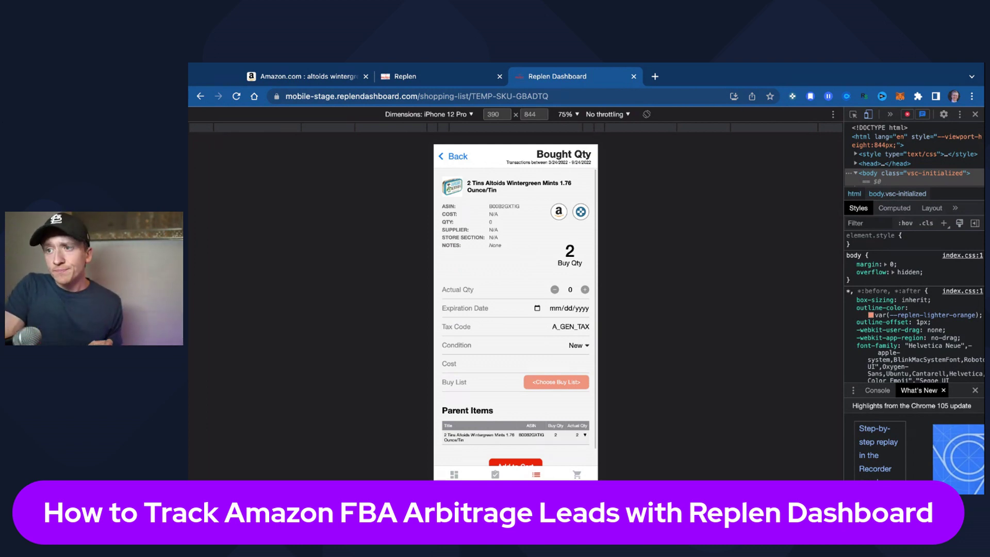
{"action": "left_click", "coordinate": [433, 77]}
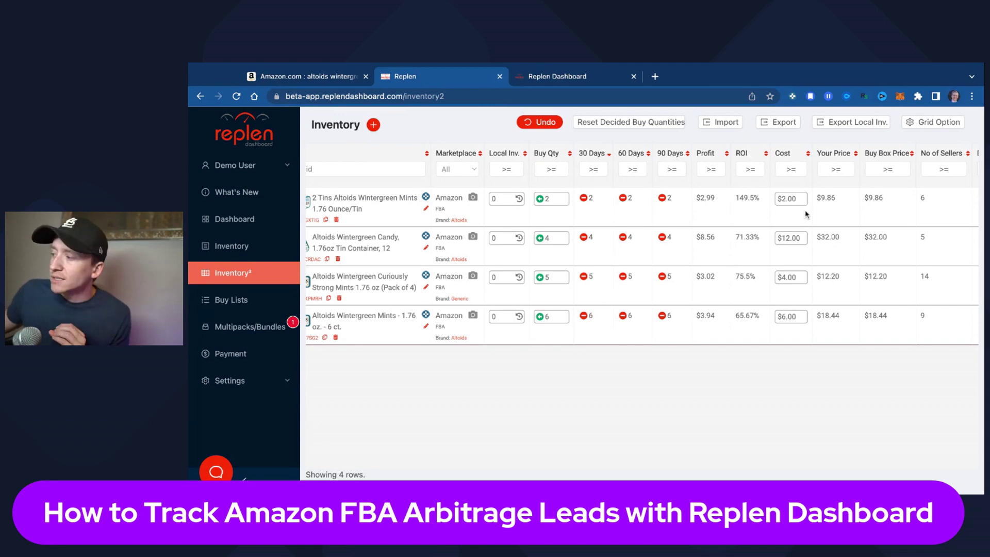
{"action": "scroll", "coordinate": [807, 215], "scroll_direction": "right", "scroll_amount": 2}
Scroll right to the Supplier and Notes columns and view the 2 Tins buy box details
{"action": "scroll", "coordinate": [811, 217], "scroll_direction": "right", "scroll_amount": 5}
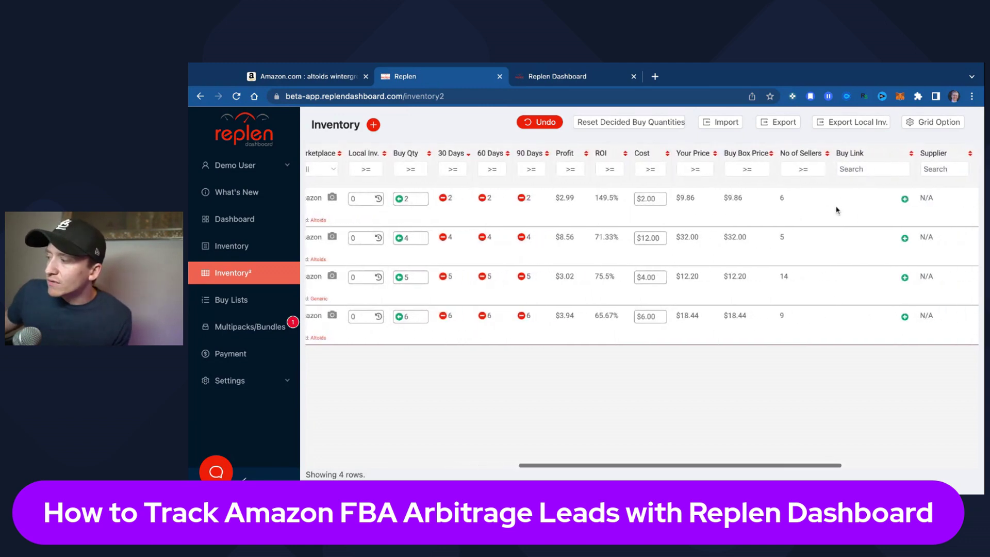
{"action": "scroll", "coordinate": [834, 210], "scroll_direction": "right", "scroll_amount": 4}
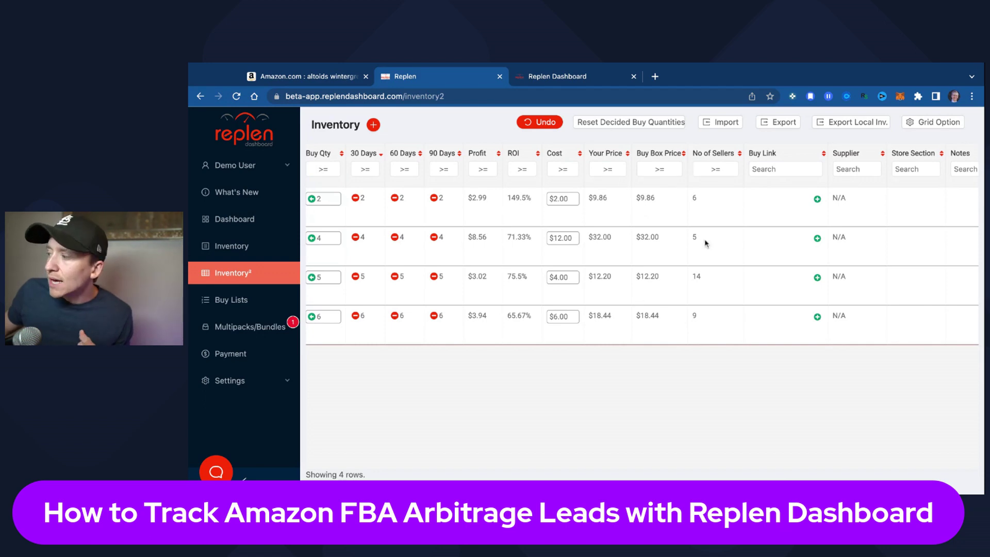
{"action": "mouse_move", "coordinate": [650, 203]}
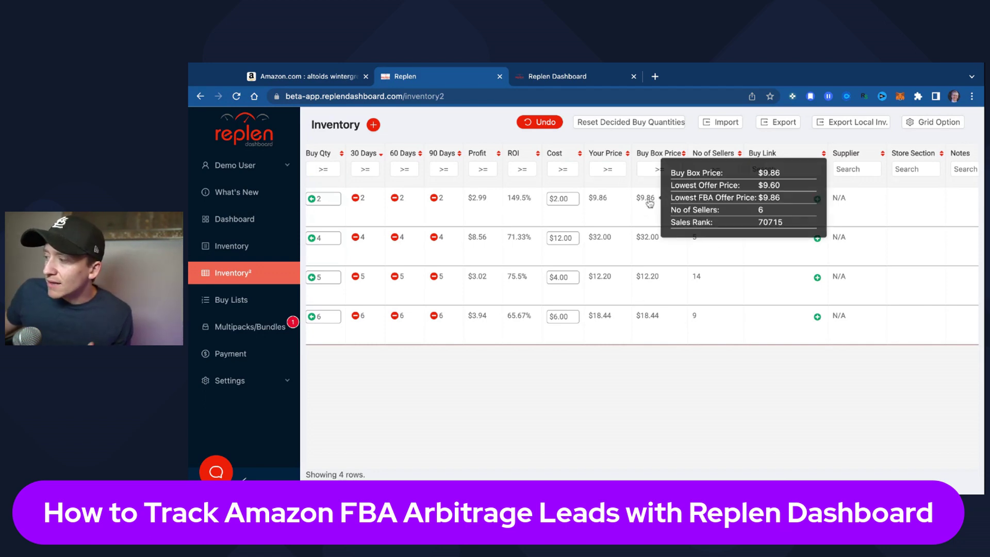